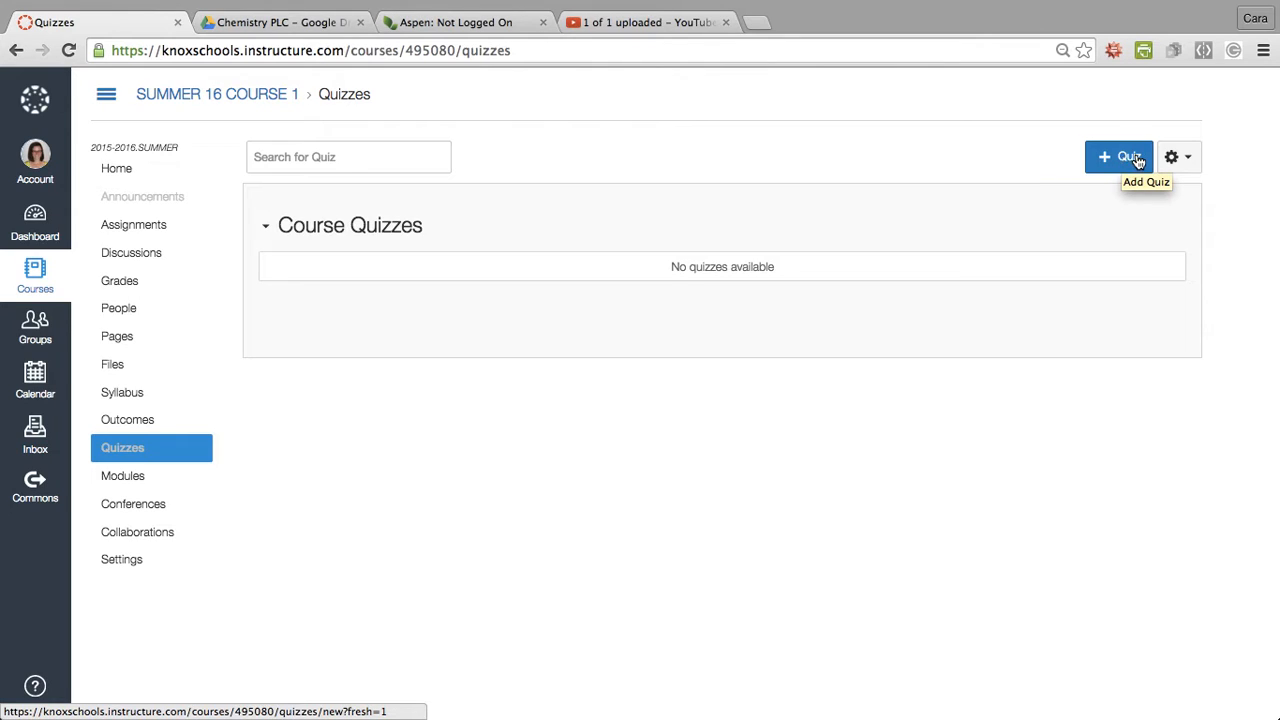
# - Add a course question bank named "Unit 1: Accuracy vs Precision" and open it
pyautogui.click(1190, 162)
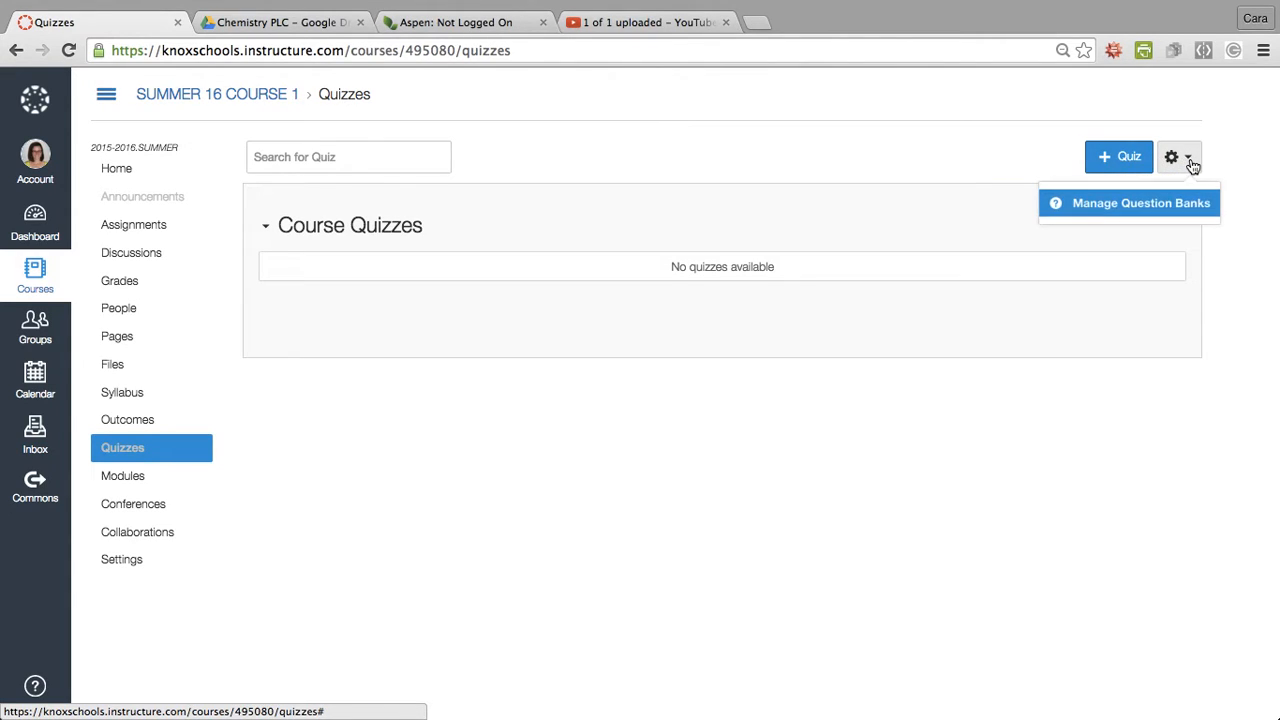
pyautogui.click(1198, 204)
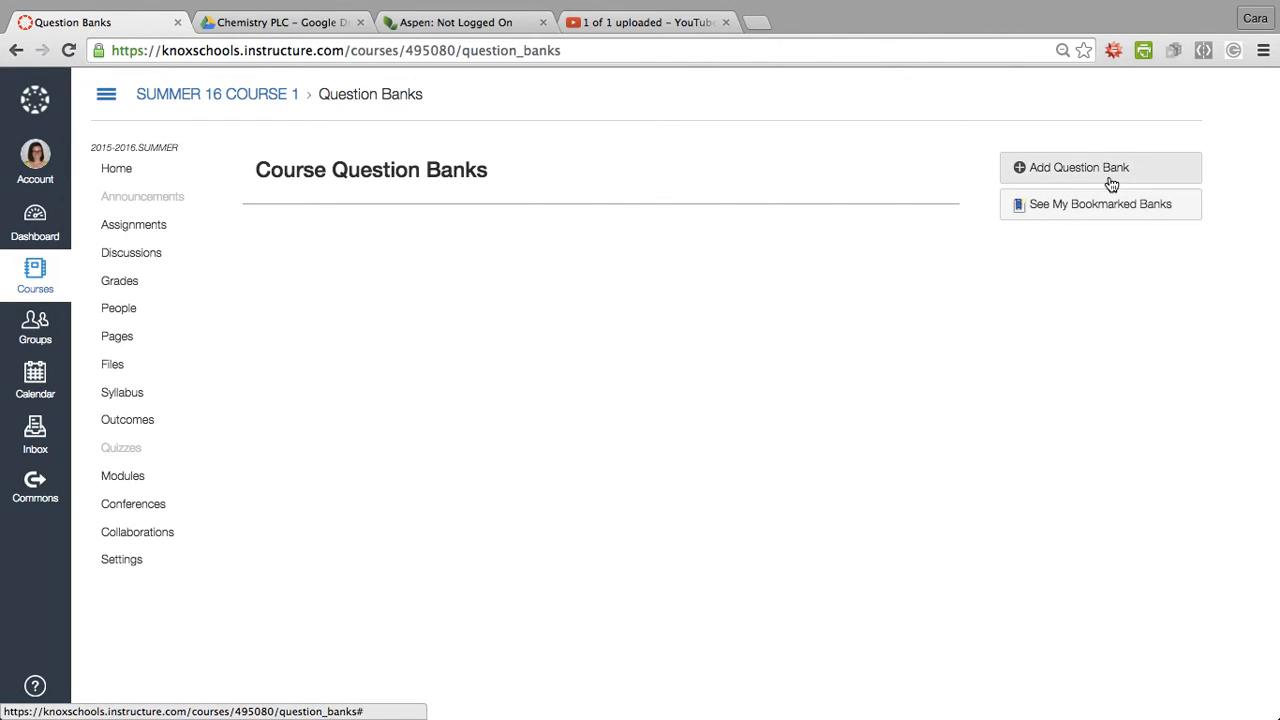
pyautogui.click(1111, 178)
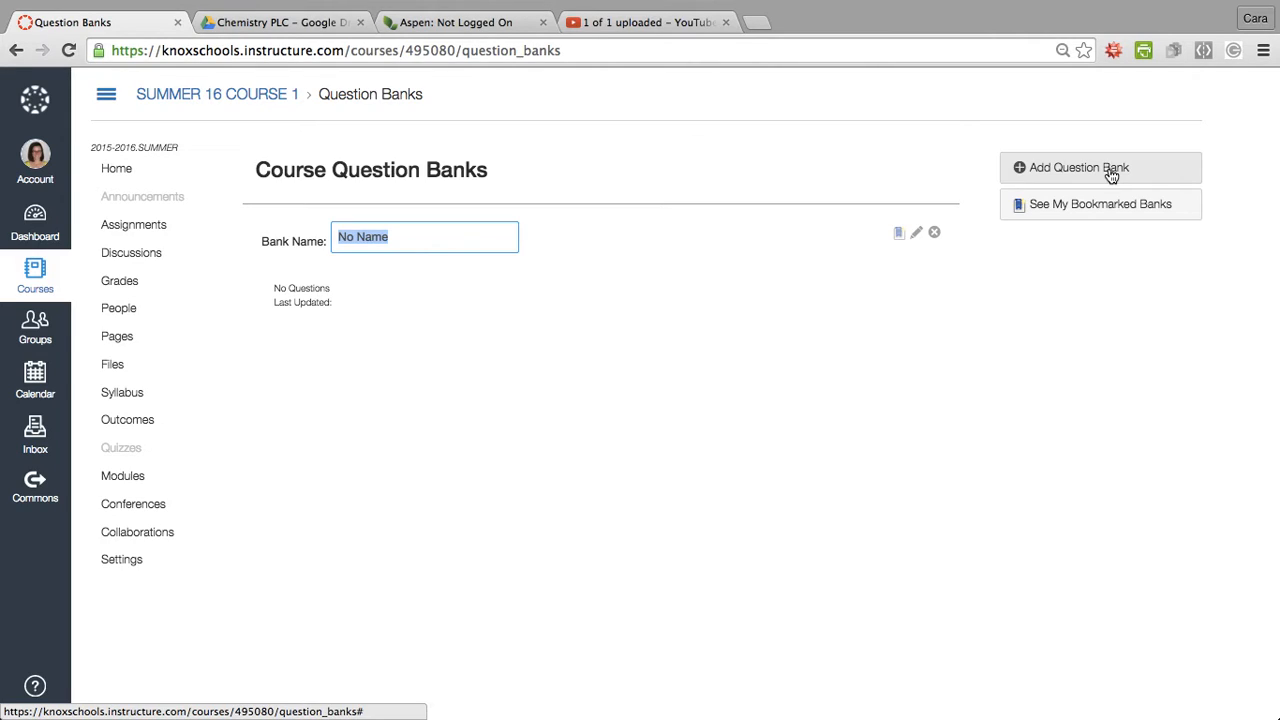
pyautogui.write('Unit 1: Accuracy vs Precision')
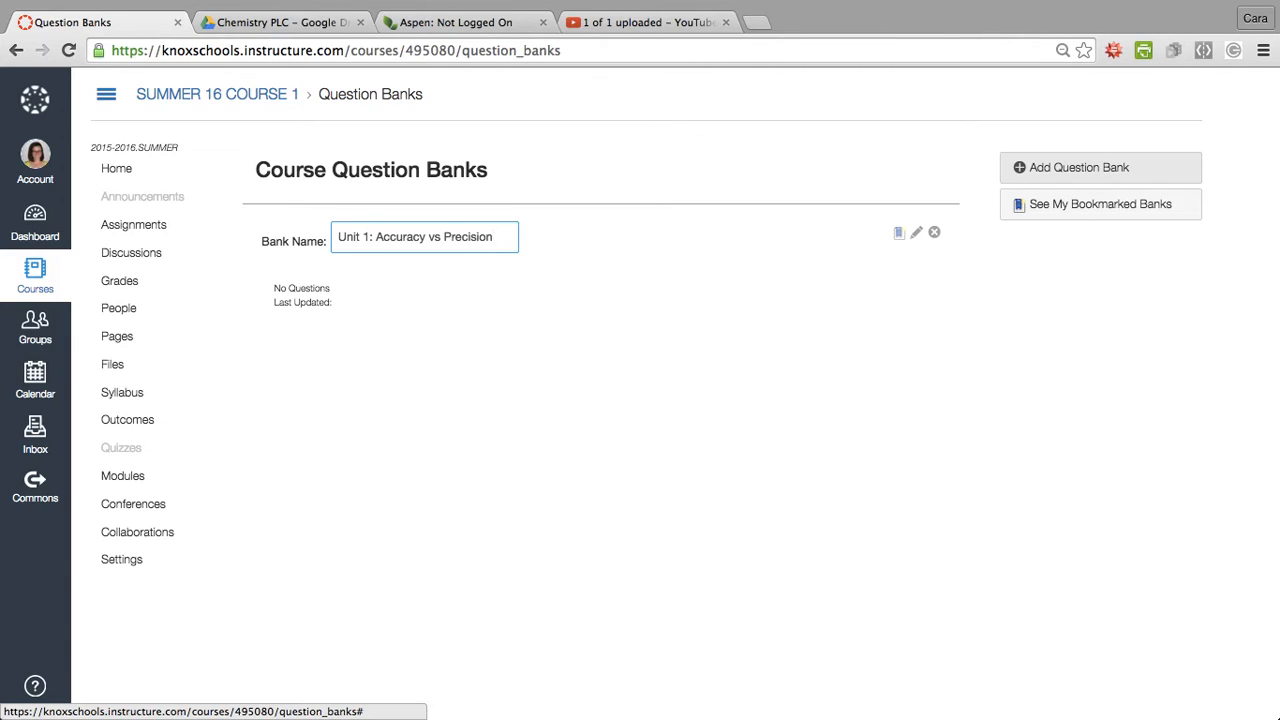
pyautogui.press('Return')
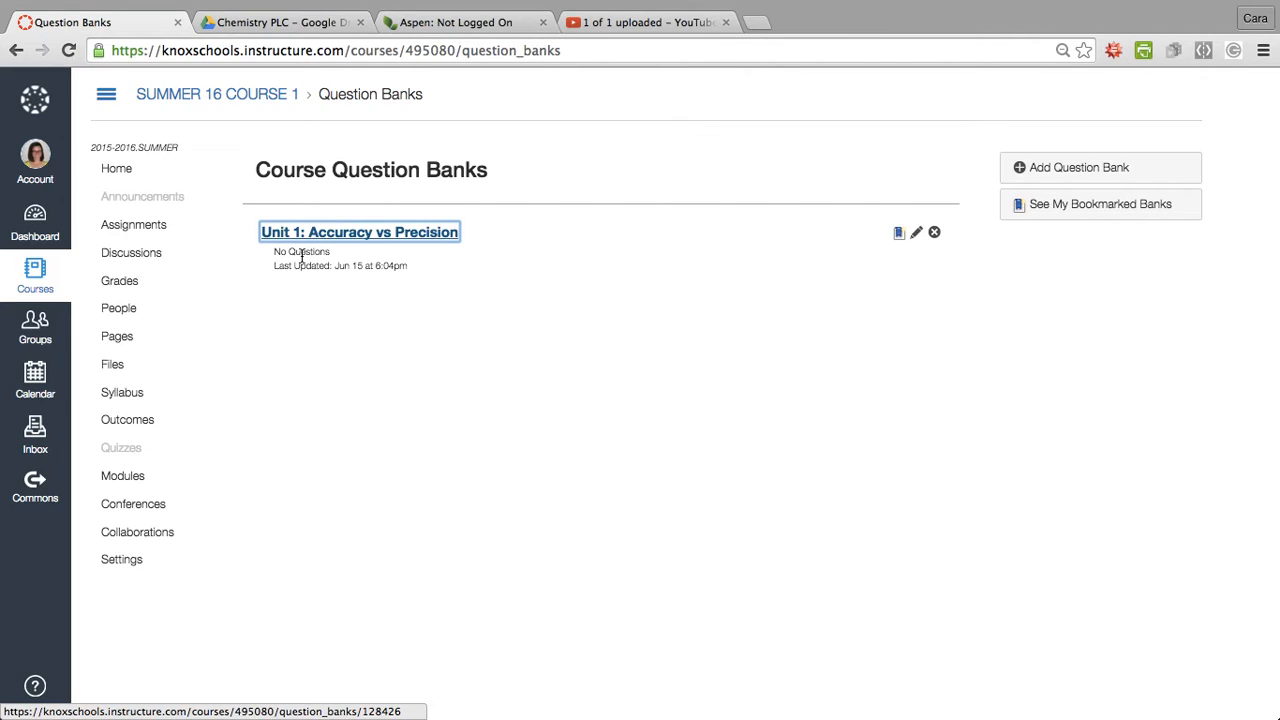
pyautogui.click(350, 236)
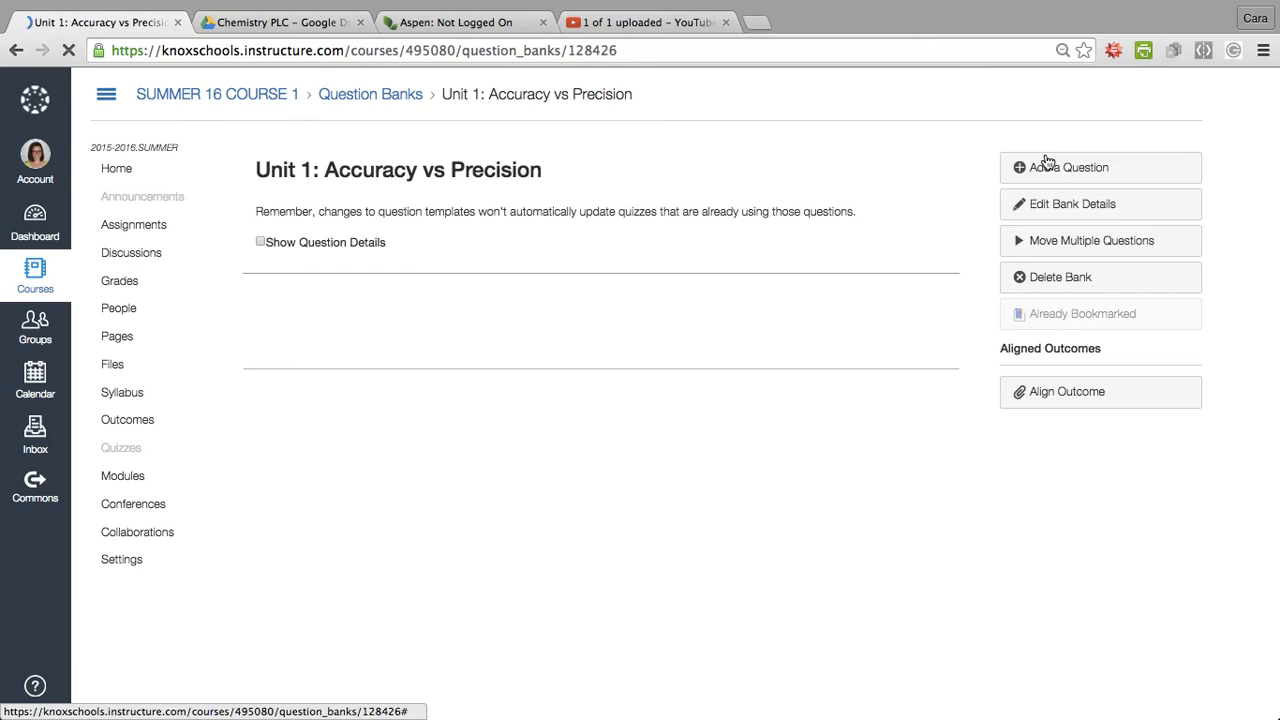
pyautogui.click(1048, 170)
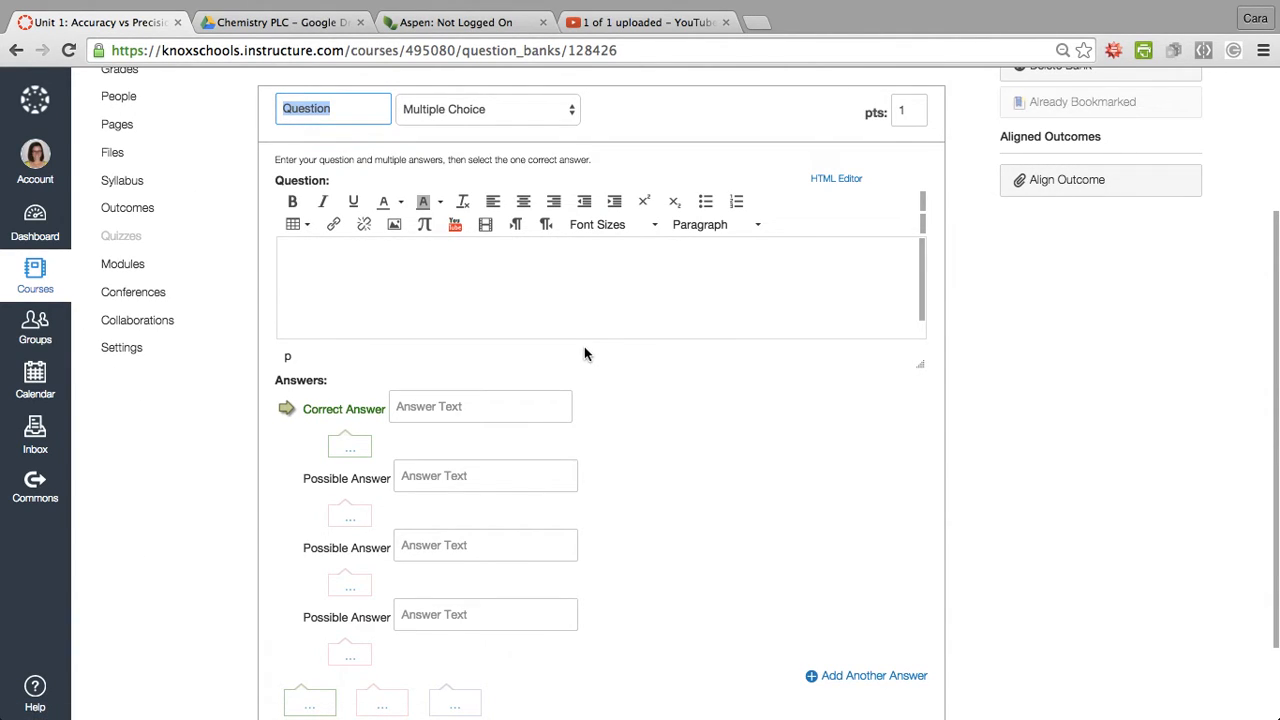
pyautogui.scroll(-2, 748, 600)
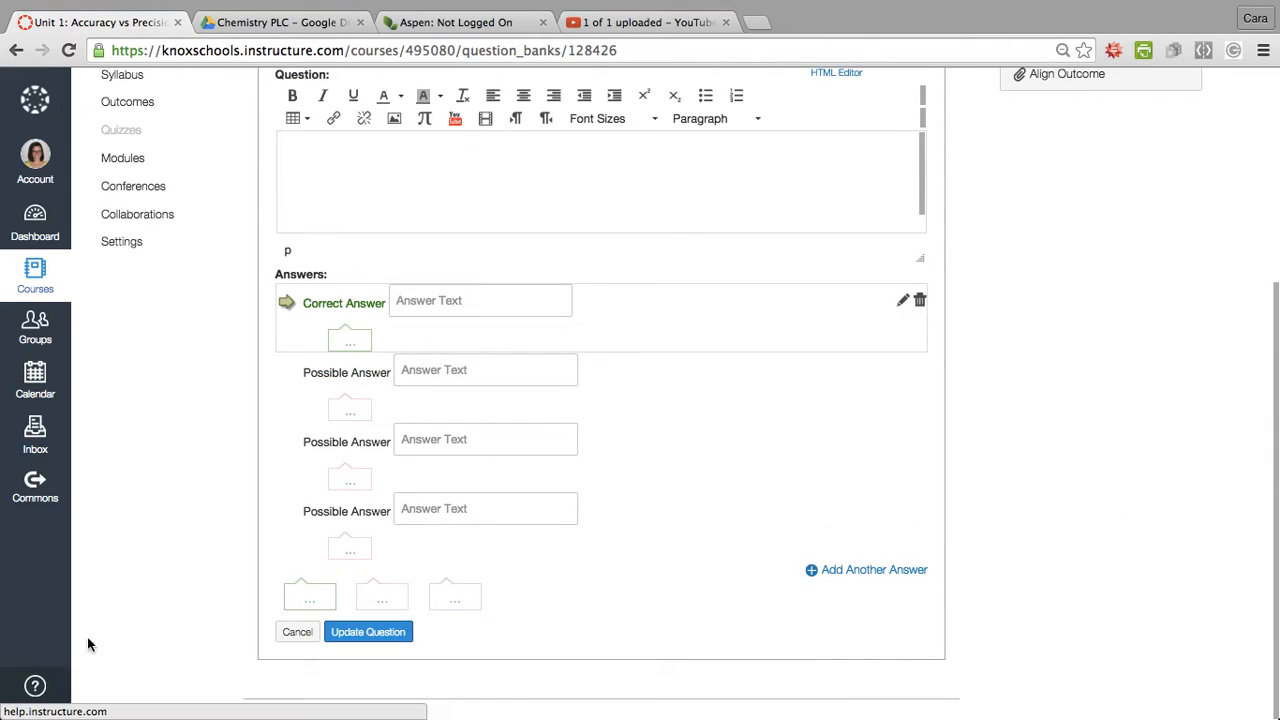
pyautogui.click(303, 634)
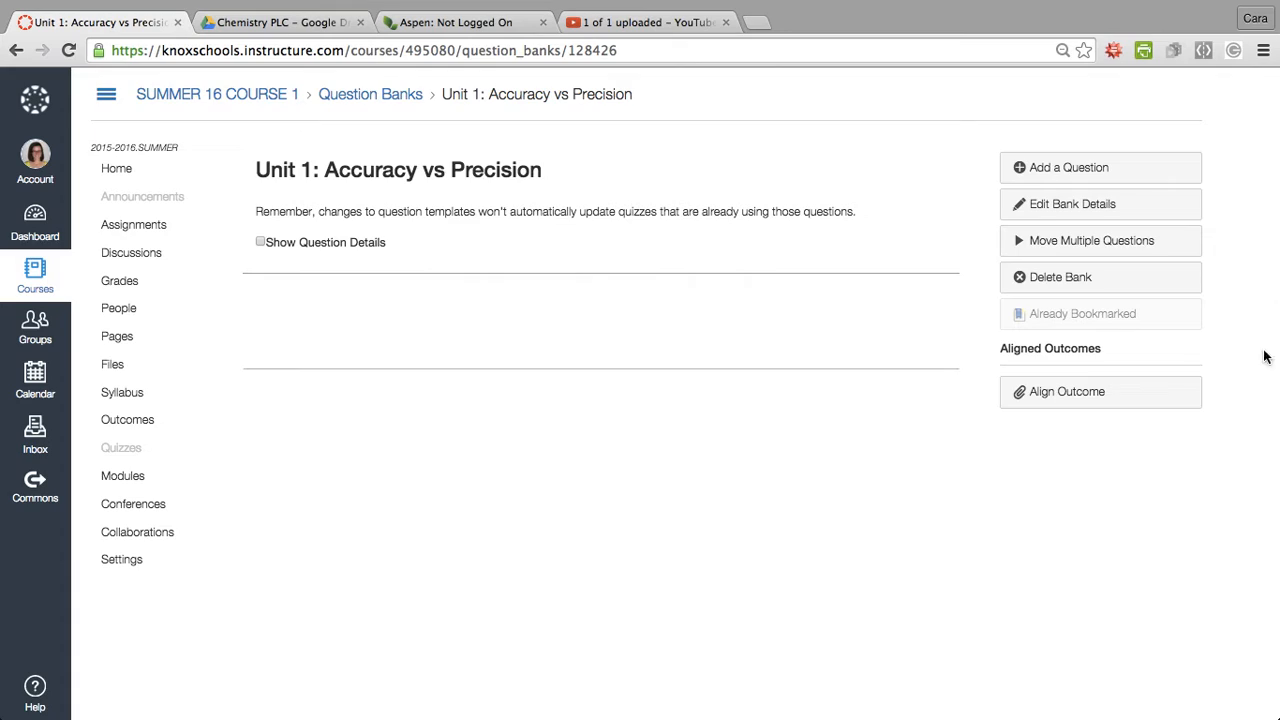
# - Align the Accuracy vs Precision bank with outcome "1.1 Identify appropriate lab tools" from the Unit 1: Experimental Design group, confirming the import
pyautogui.click(1125, 401)
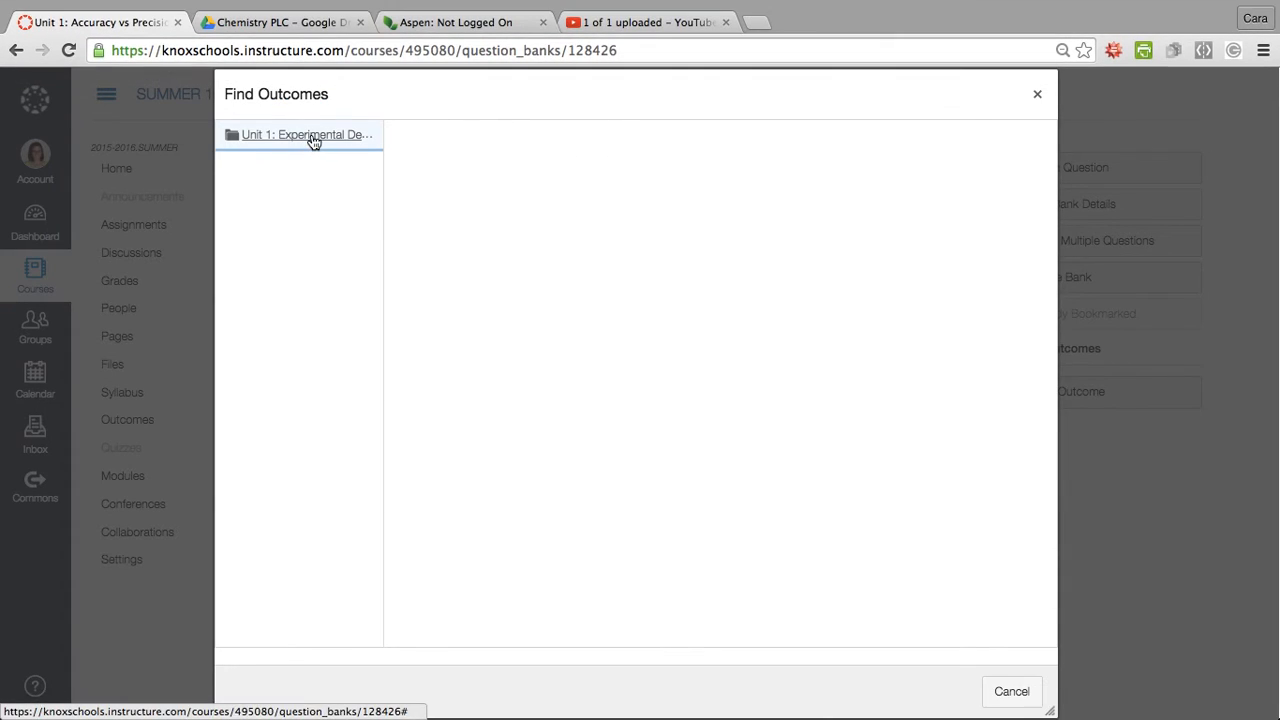
pyautogui.click(312, 138)
pyautogui.moveTo(428, 134); pyautogui.dragTo(335, 167)
pyautogui.click(443, 166)
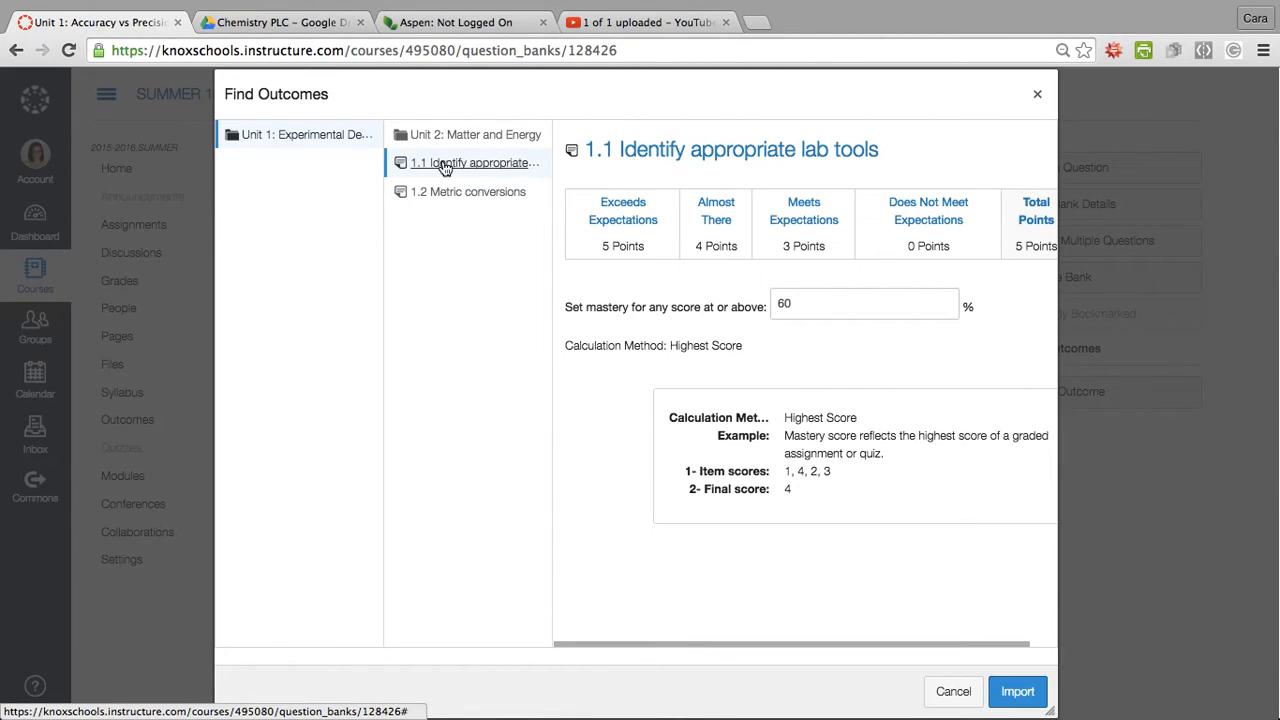
pyautogui.click(1017, 691)
pyautogui.click(795, 279)
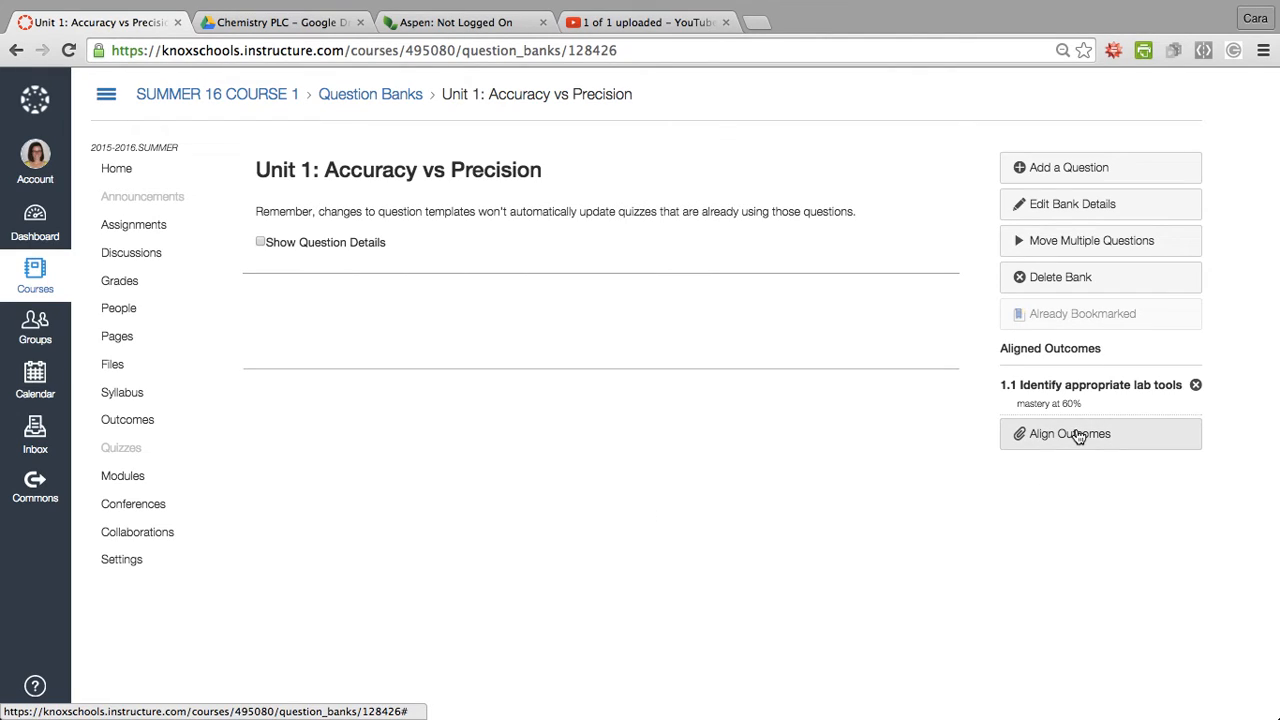
# - Return to the course question banks and start a new bank named "Unit 1: Metric vs. Metric Conversions"
pyautogui.click(384, 96)
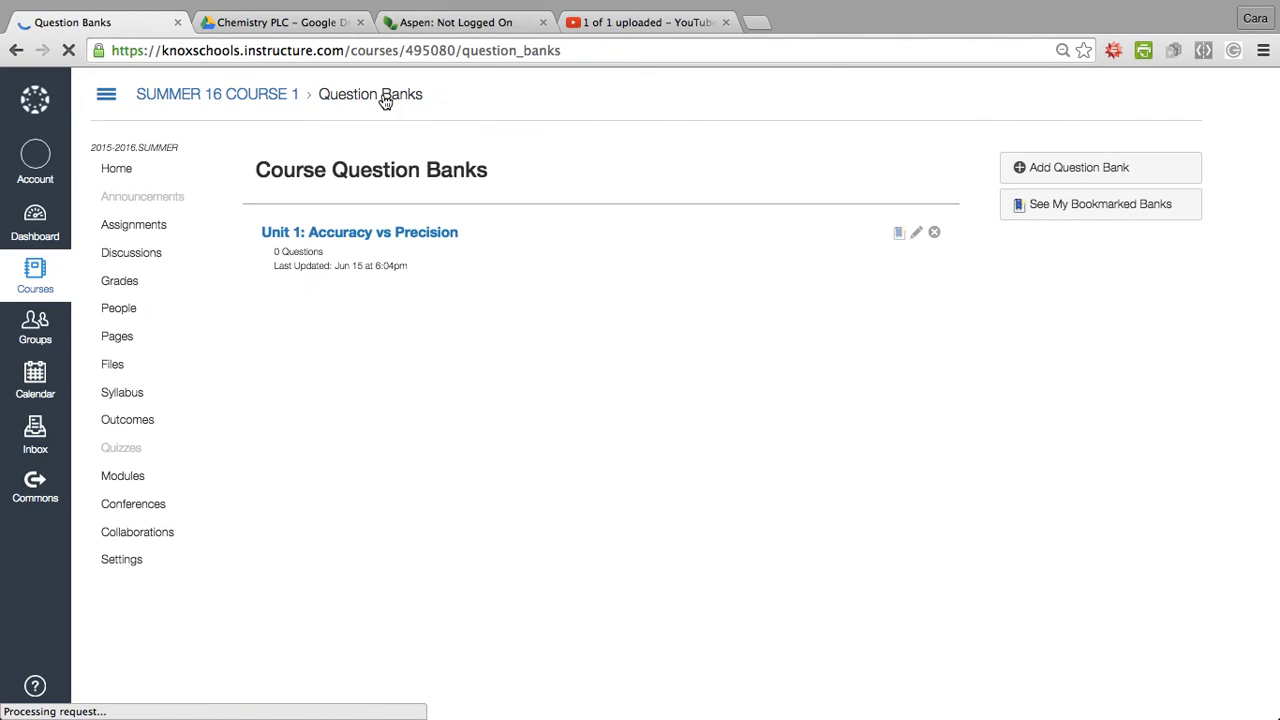
pyautogui.click(1084, 170)
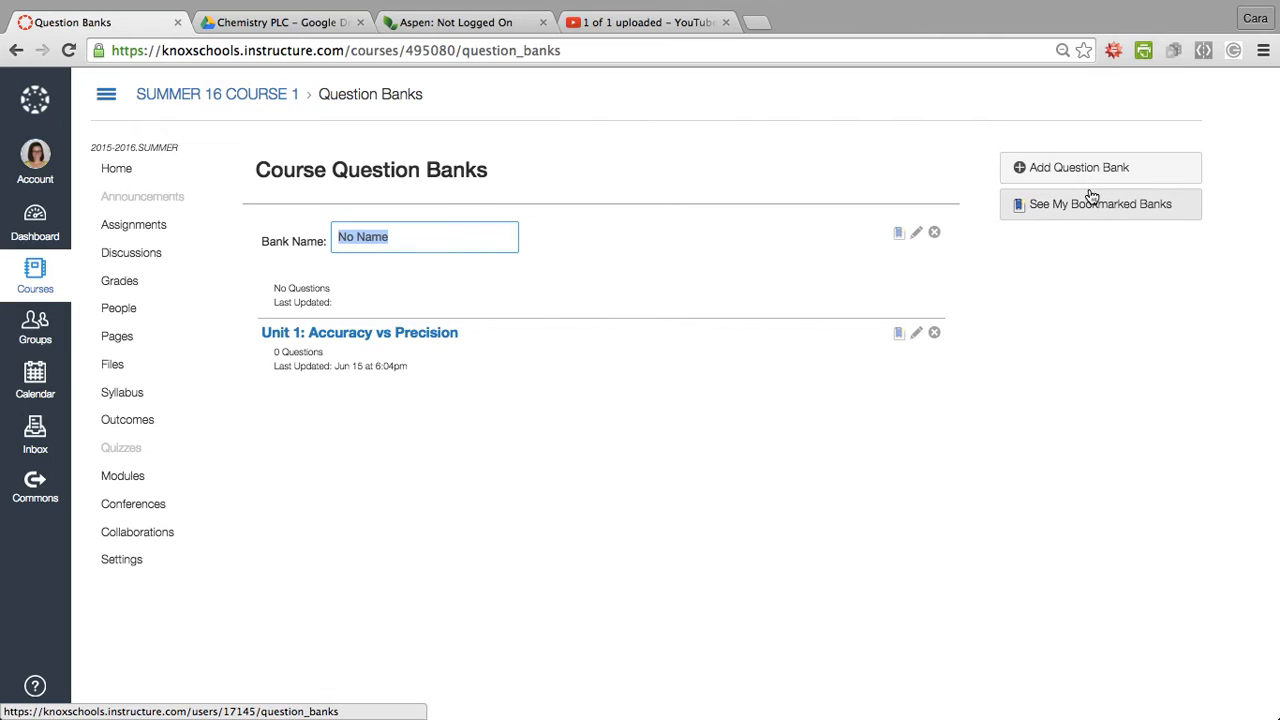
pyautogui.write('Unit 1: M')
pyautogui.write('etric vs. Metr')
pyautogui.write('ic Conversio')
pyautogui.write('ns')
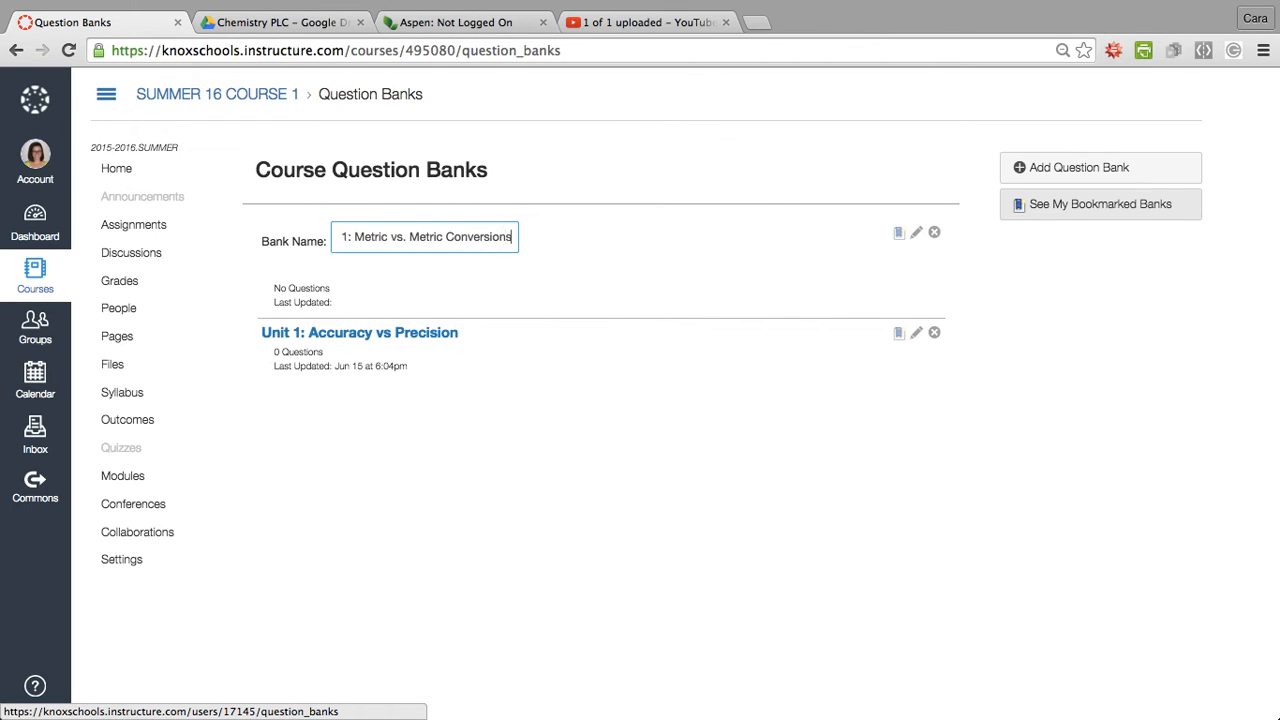
# - Change the new bank's name to "Unit 1: Metric/Metric Conversions" and save it
pyautogui.click(409, 237)
pyautogui.press('BackSpace')
pyautogui.press('BackSpace')
pyautogui.press('BackSpace')
pyautogui.press('BackSpace')
pyautogui.press('BackSpace')
pyautogui.write('/')
pyautogui.press('Return')
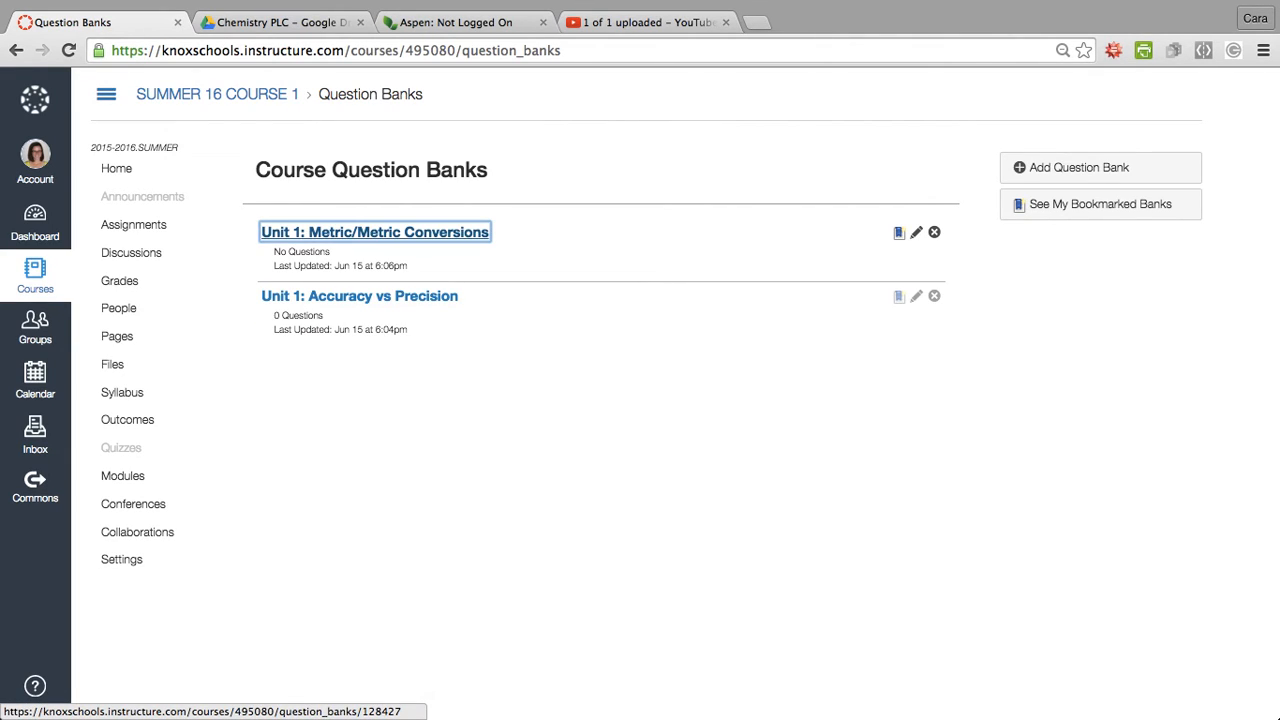
# - Open the Metric/Metric Conversions bank and align it with outcome "1.2 Metric conversions" from the Unit 1 group, confirming the import
pyautogui.click(459, 241)
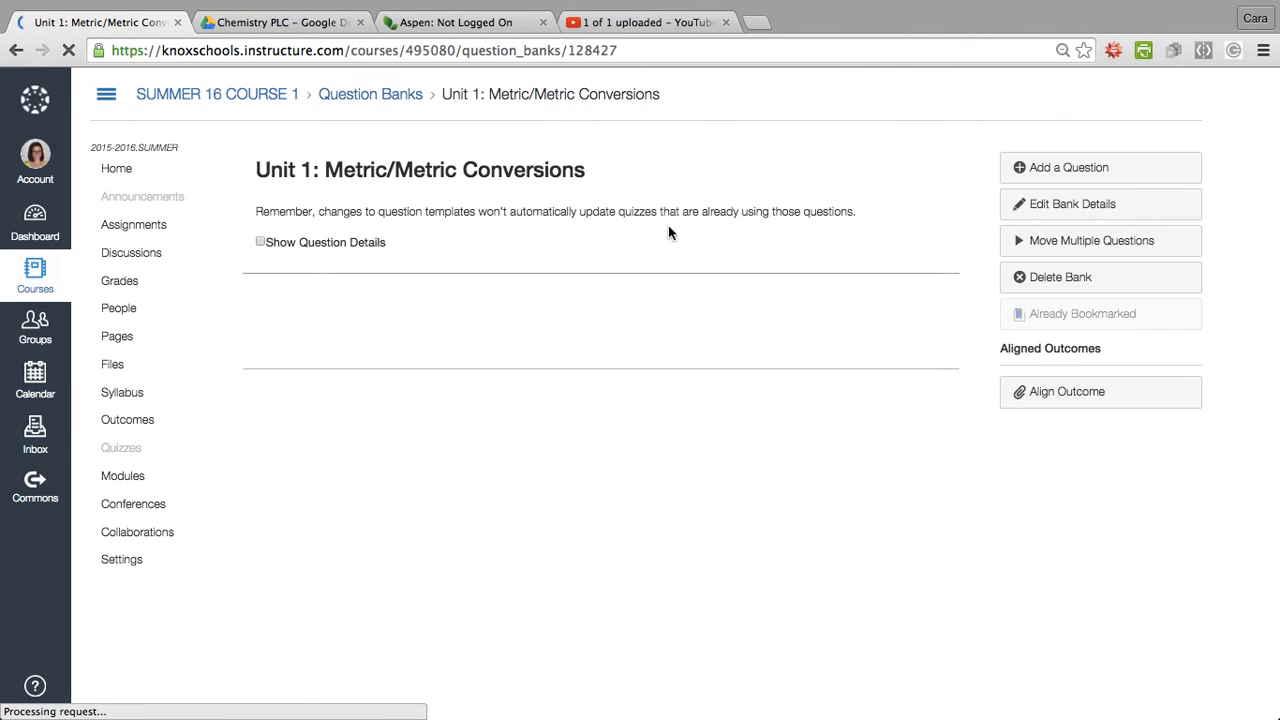
pyautogui.click(1053, 398)
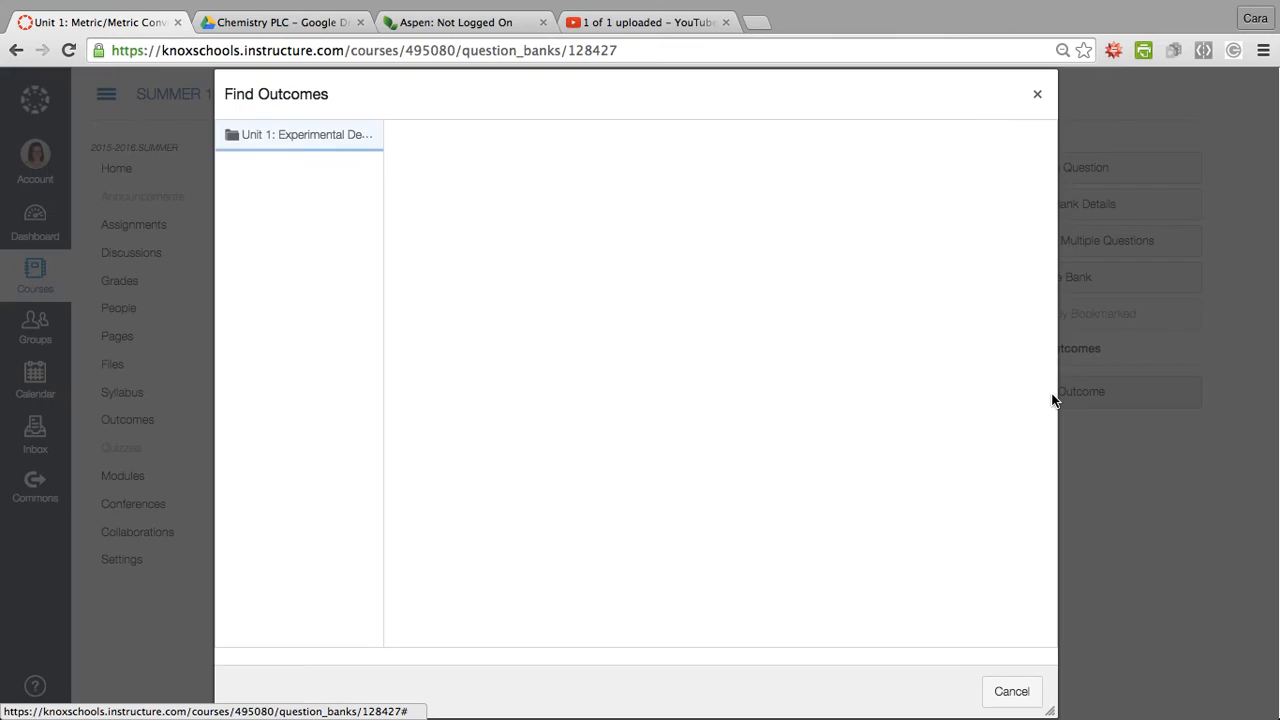
pyautogui.click(354, 143)
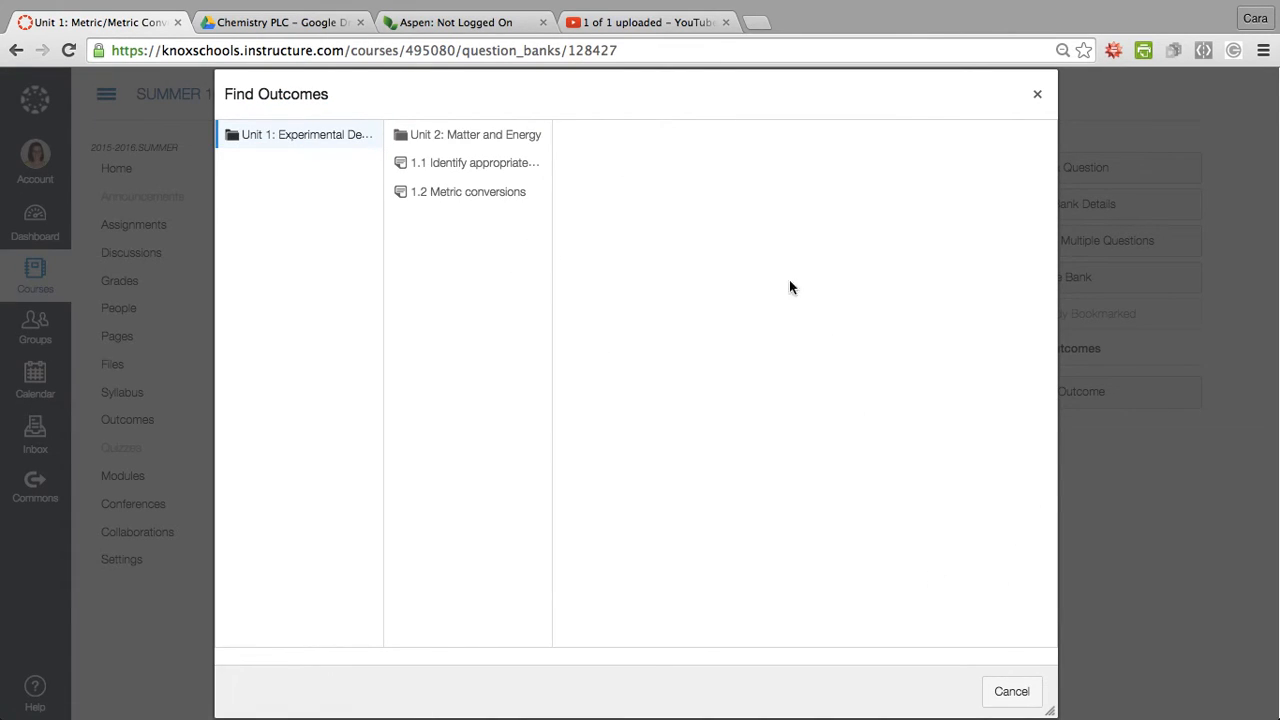
pyautogui.click(517, 195)
pyautogui.click(1016, 692)
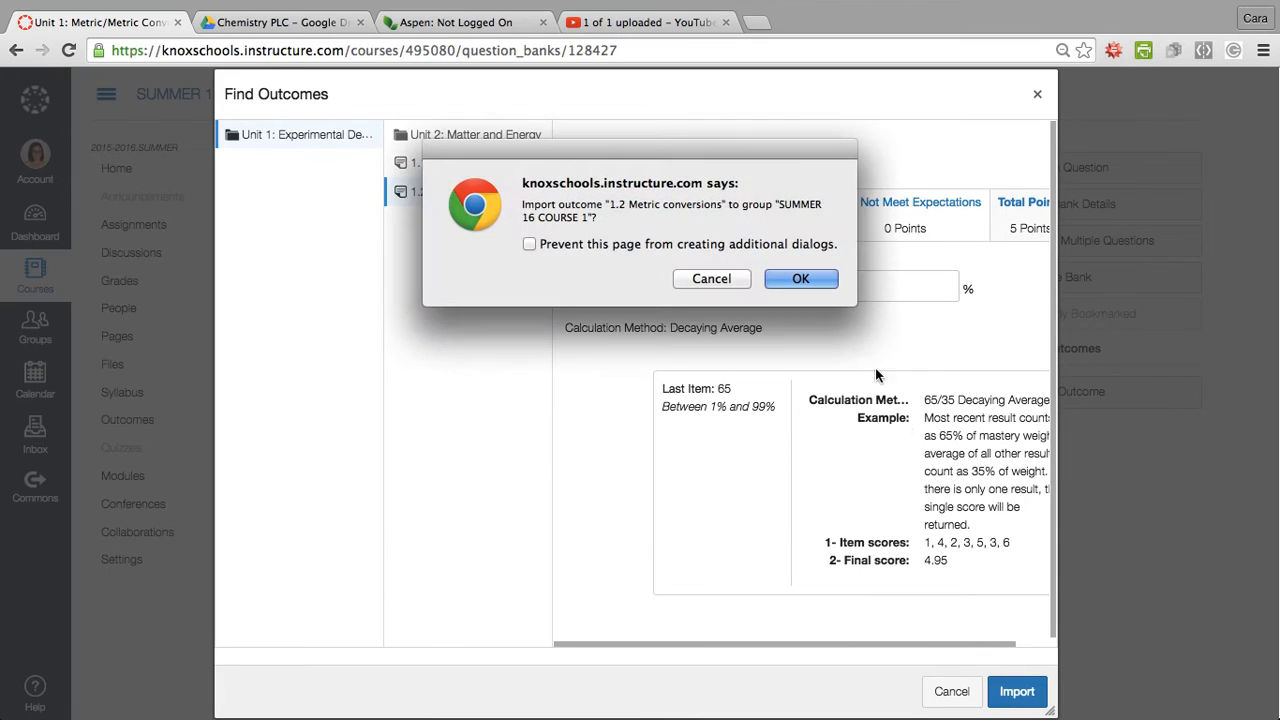
pyautogui.click(808, 279)
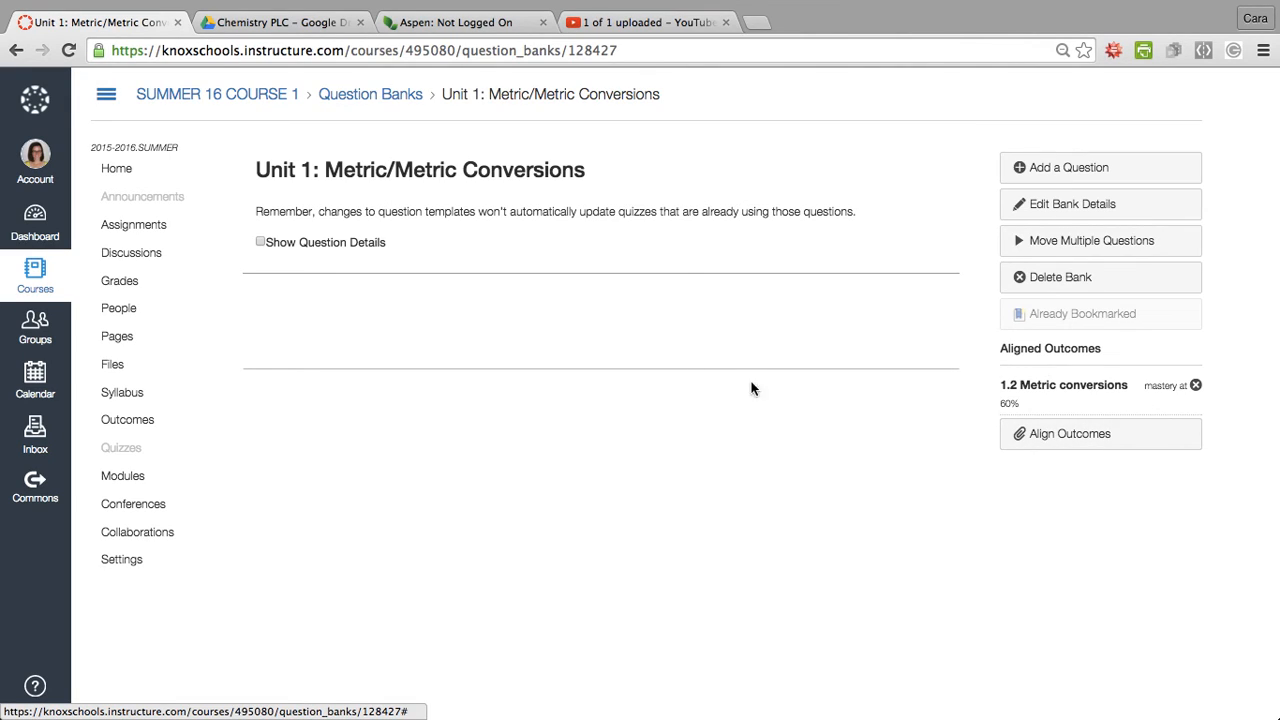
# - Add a course question bank named "Unit 2: Elements, Compounds, Mixtures" and refresh the list of banks
pyautogui.click(380, 98)
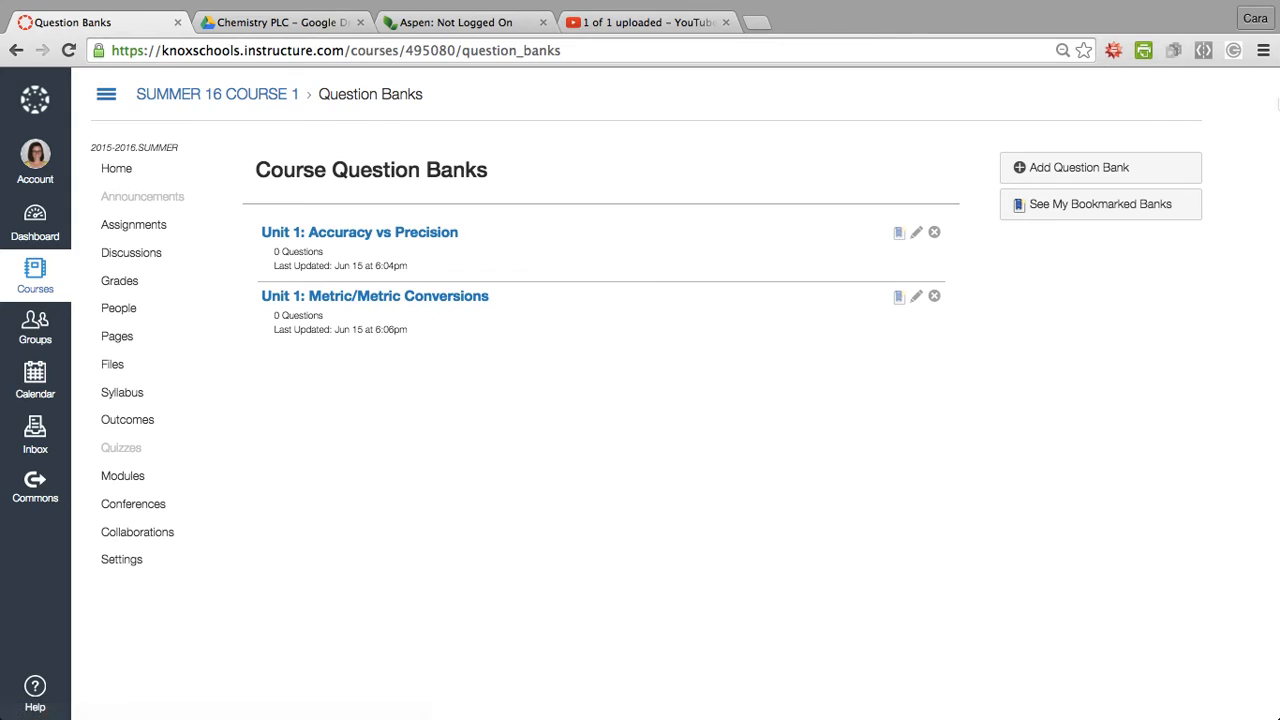
pyautogui.click(1143, 177)
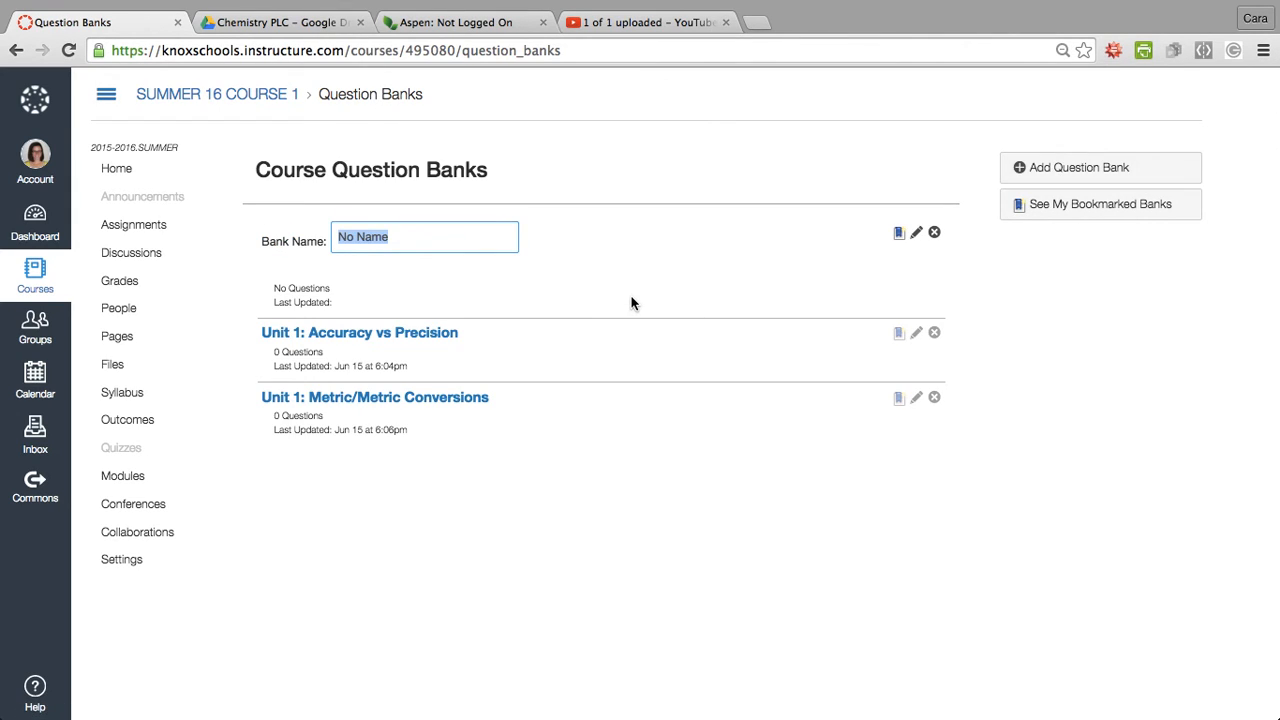
pyautogui.write('Unit 2: M')
pyautogui.press('BackSpace')
pyautogui.write('Elements, Compounds, Mixtures')
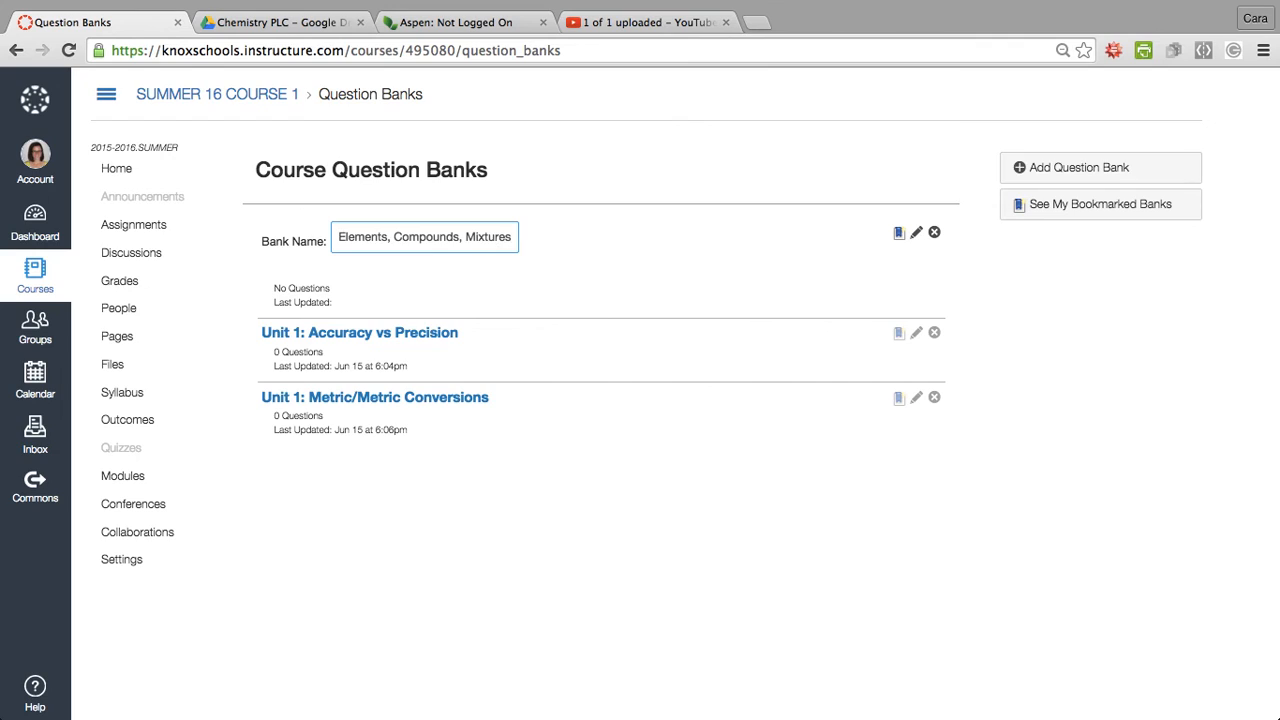
pyautogui.press('Return')
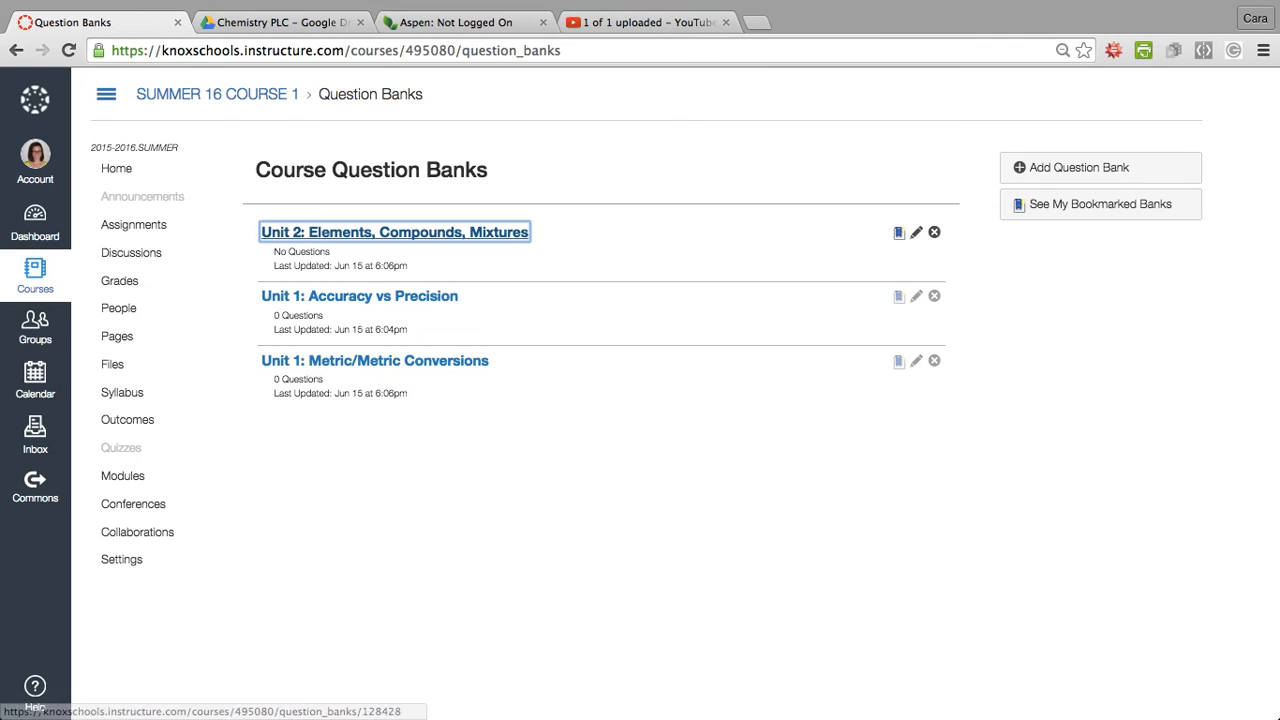
pyautogui.click(68, 52)
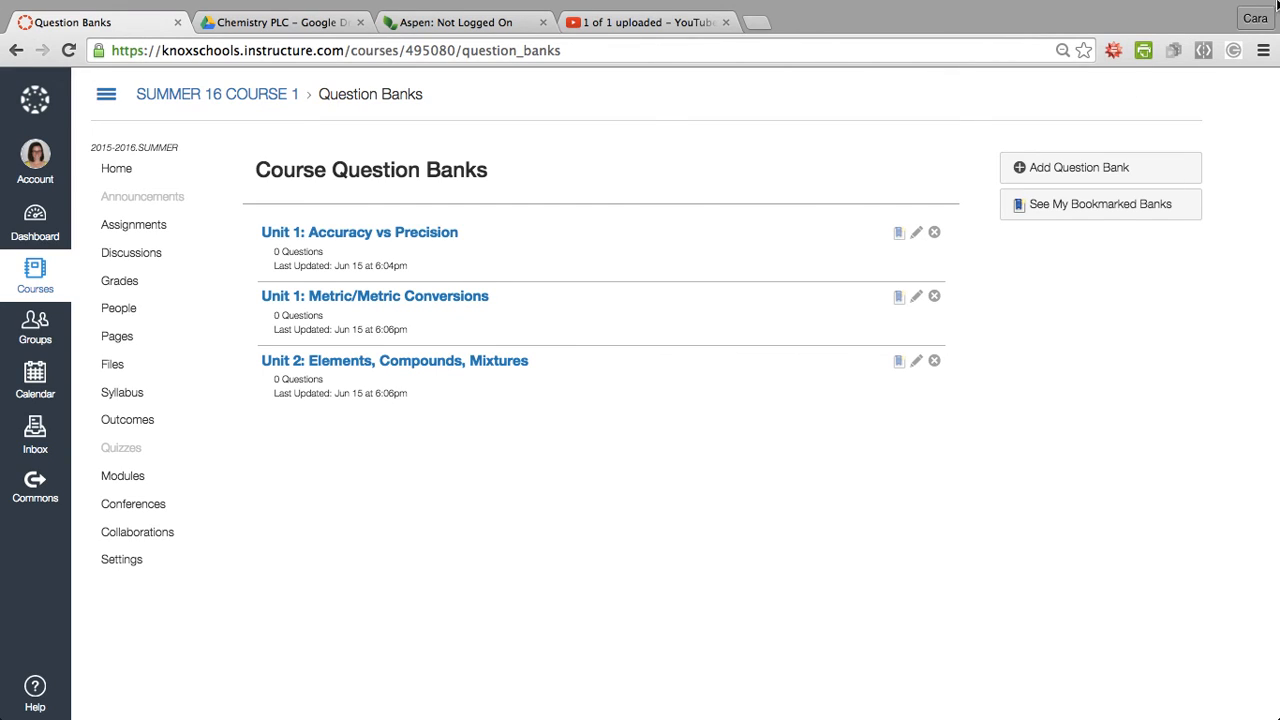
pyautogui.moveTo(1268, 6)
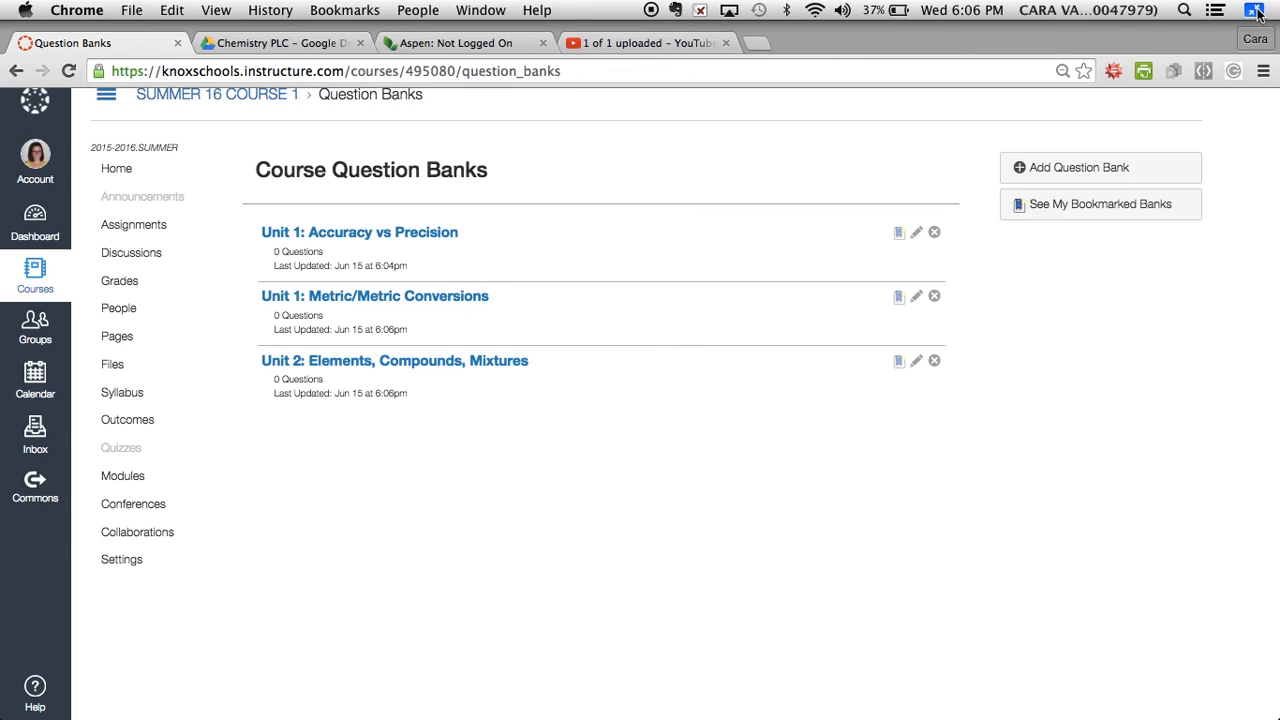